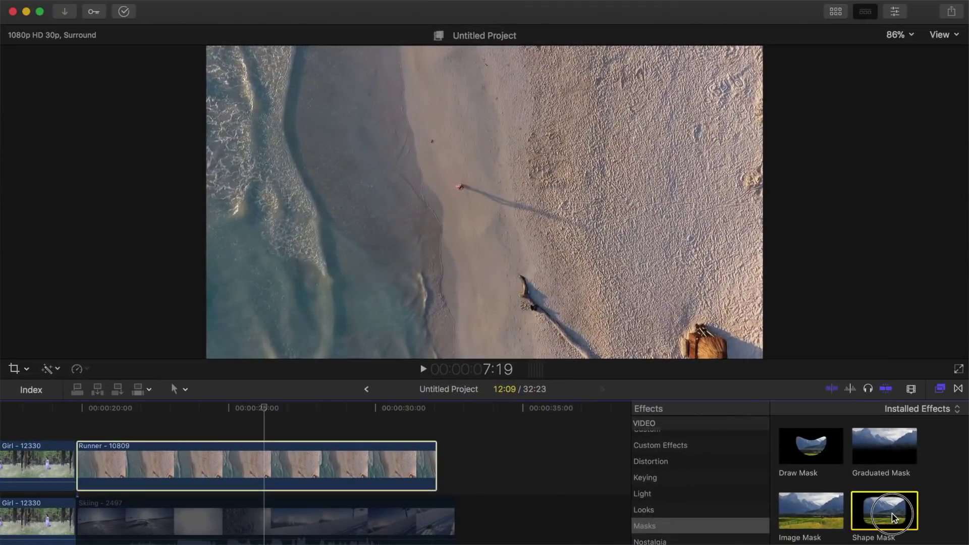
Drop a Shape Mask onto the Runner clip and enable the disabled Skiing clip with V
drag(885, 510, 341, 468)
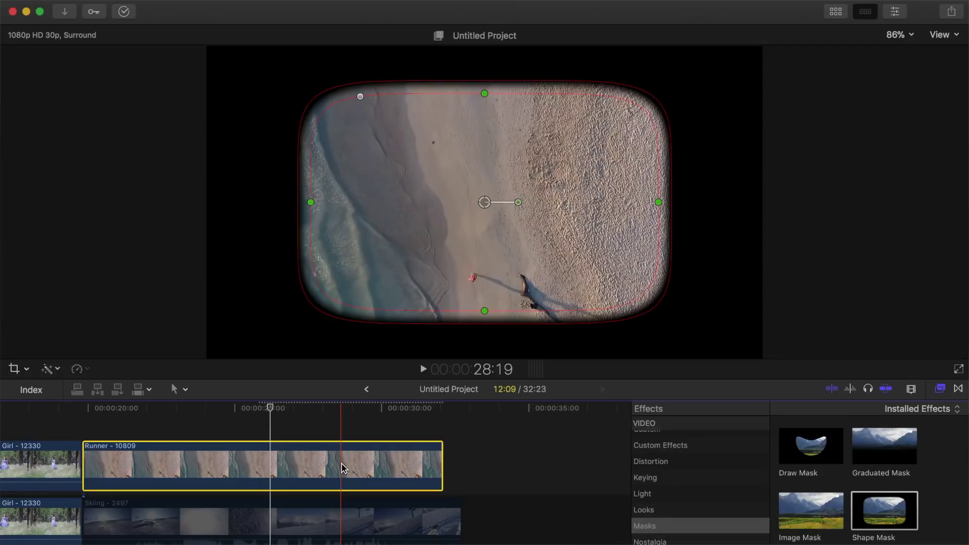
click(270, 521)
key(v)
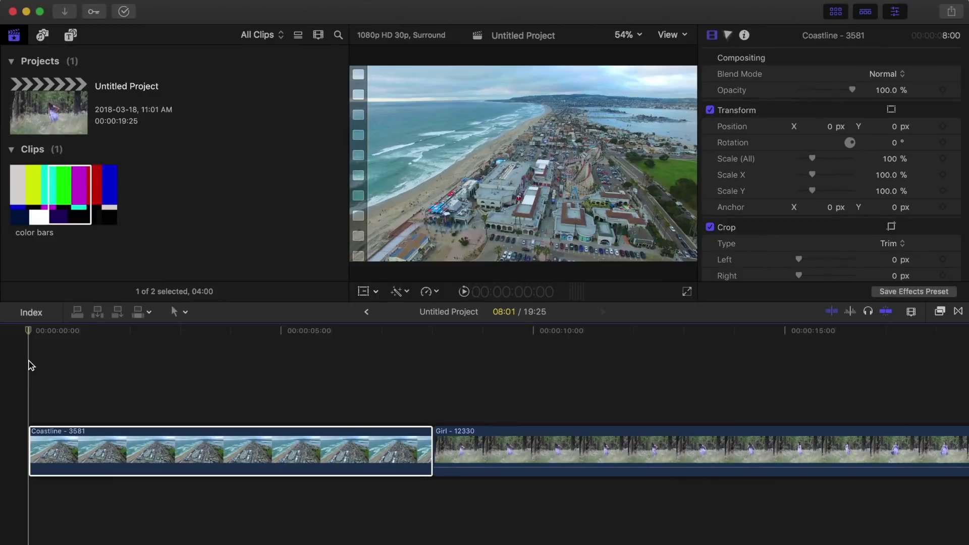
Apply the Shape Mask effect from the Masks category to the Coastline clip
click(942, 312)
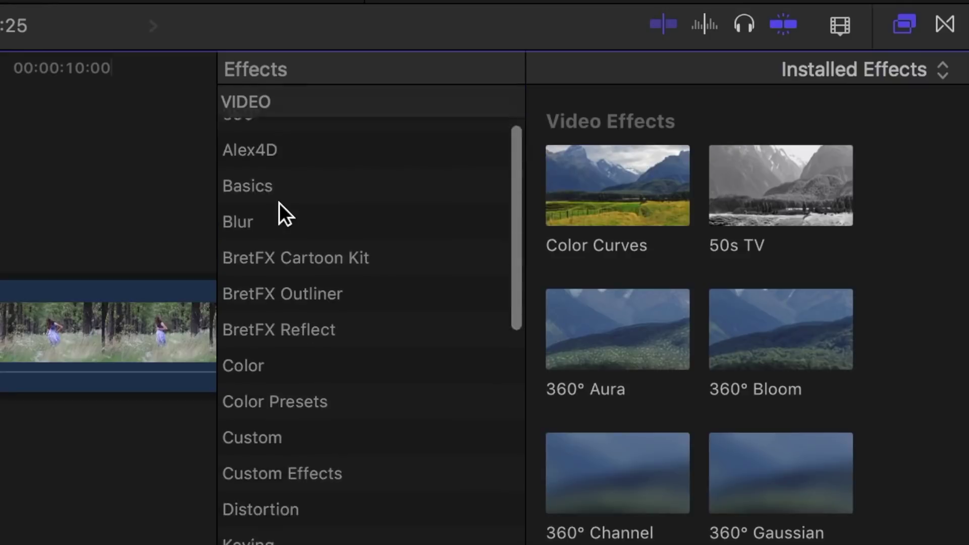
scroll(658, 435, down, 5)
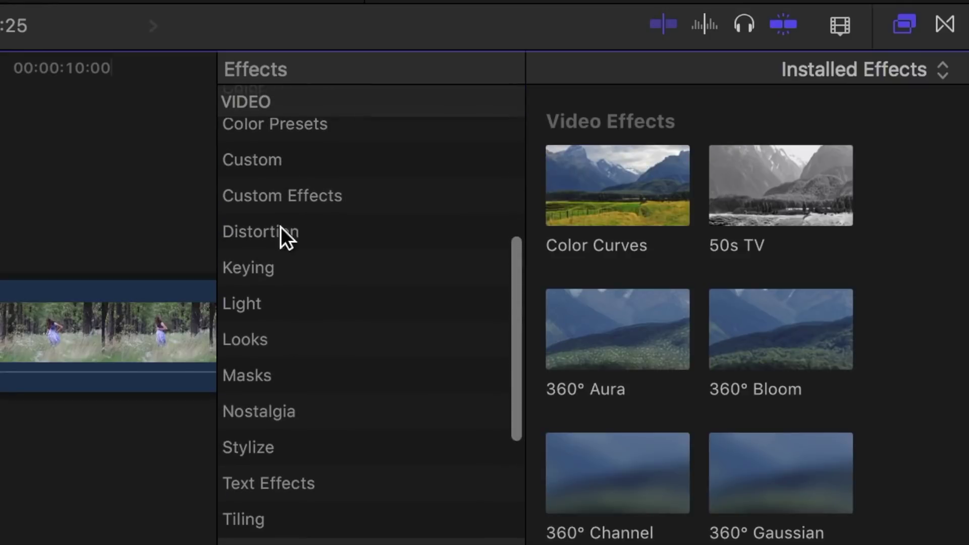
click(278, 377)
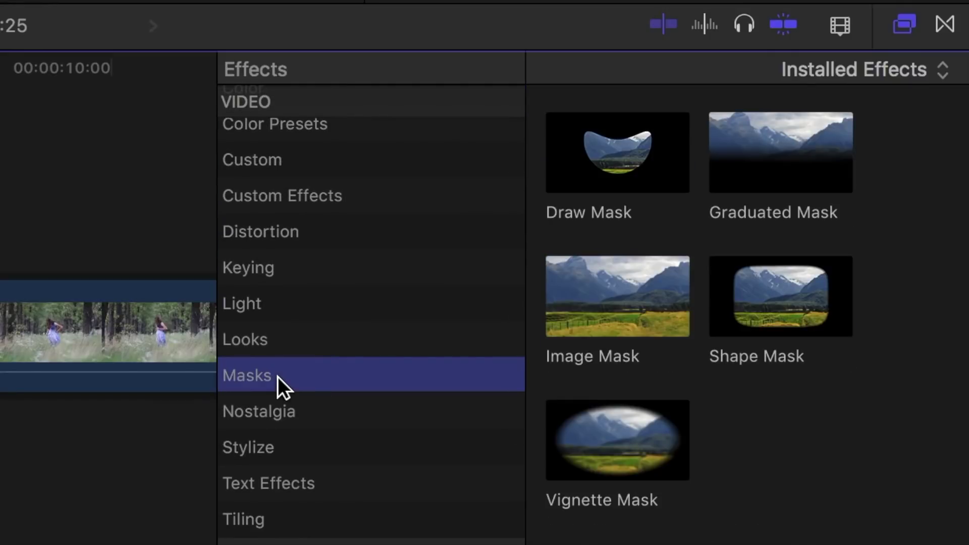
click(794, 299)
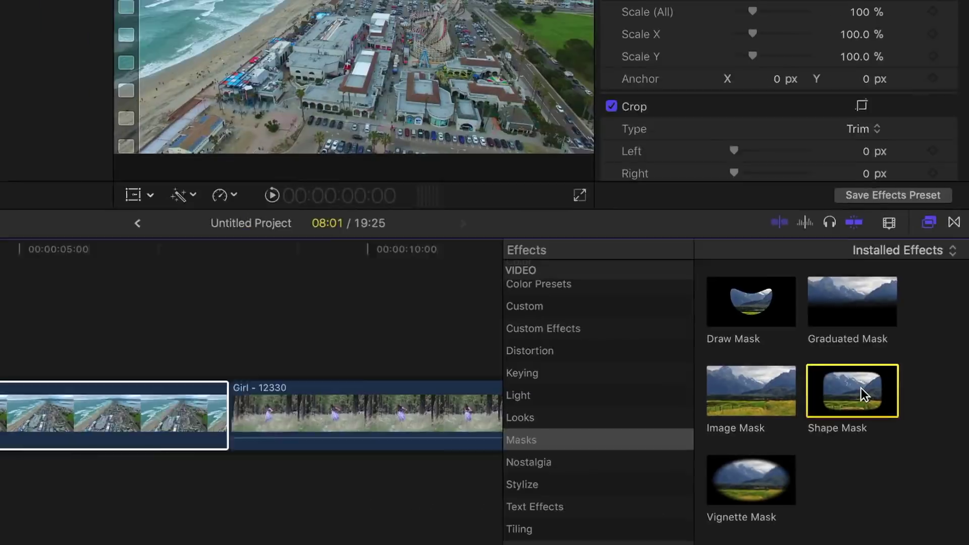
drag(862, 389, 118, 433)
drag(348, 465, 349, 465)
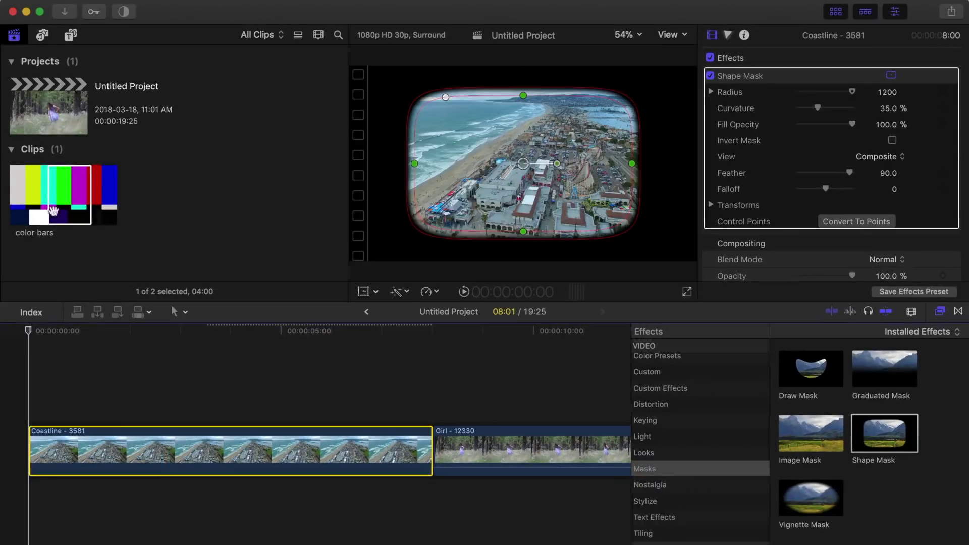
Connect the color bars clip below Coastline, then undo it
click(63, 207)
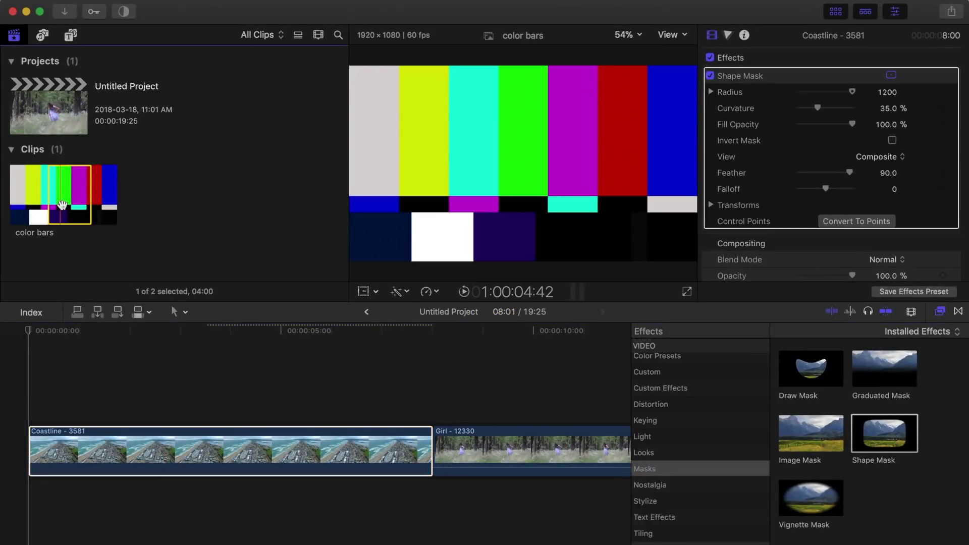
drag(63, 207, 32, 513)
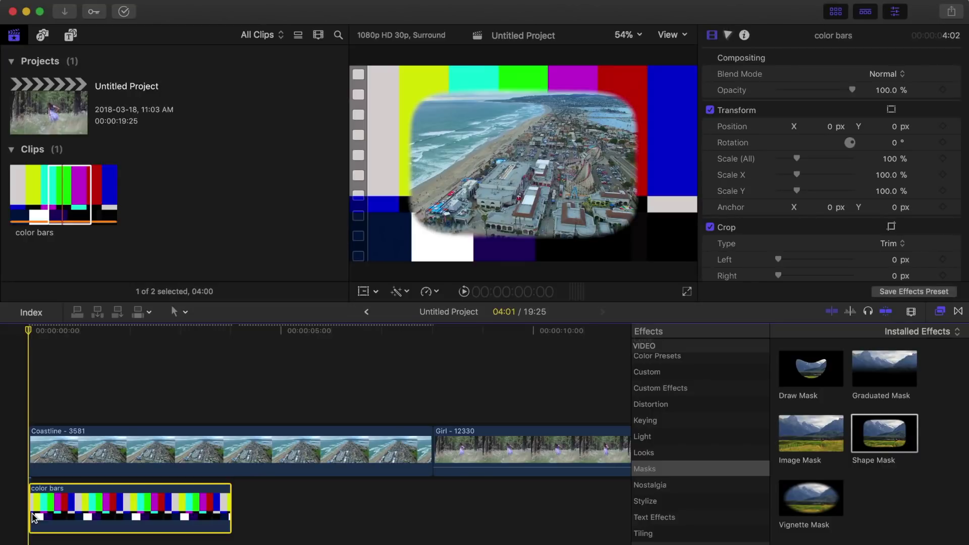
key(super+z)
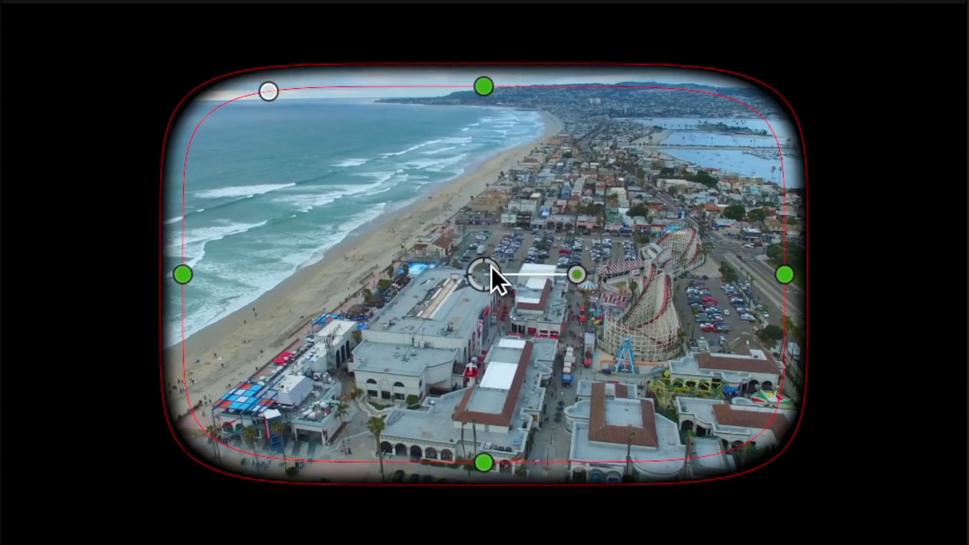
Move and rotate the Coastline mask, then resize its edges with Option and Shift to widen it
drag(491, 266, 518, 253)
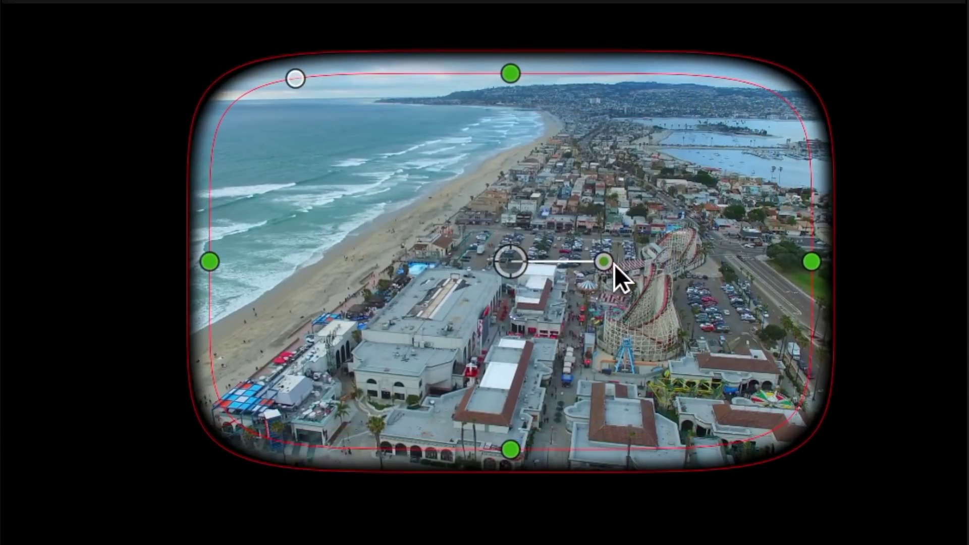
drag(607, 264, 681, 259)
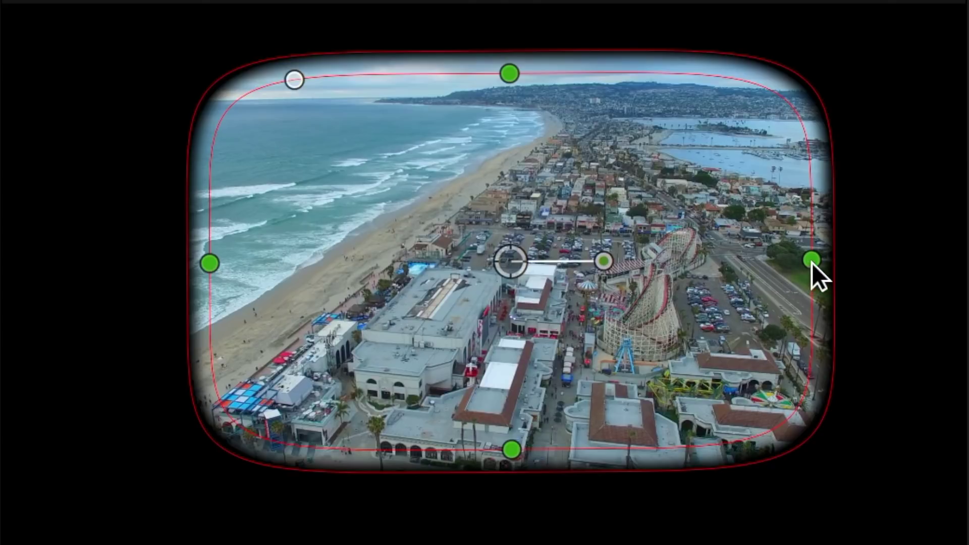
drag(813, 263, 774, 274)
key(alt)
key(shift)
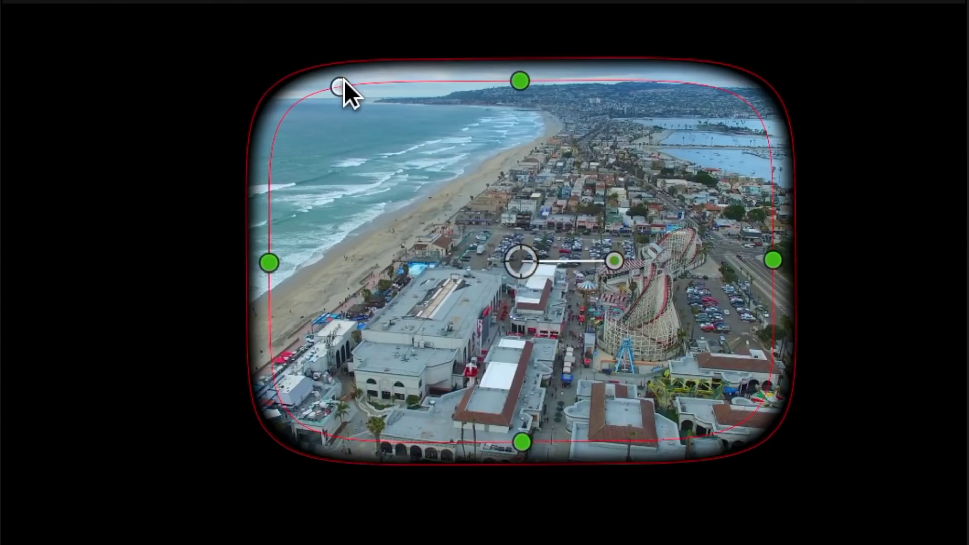
Square then re-round the mask's corners, and drag its feather edge far outward
drag(341, 85, 216, 89)
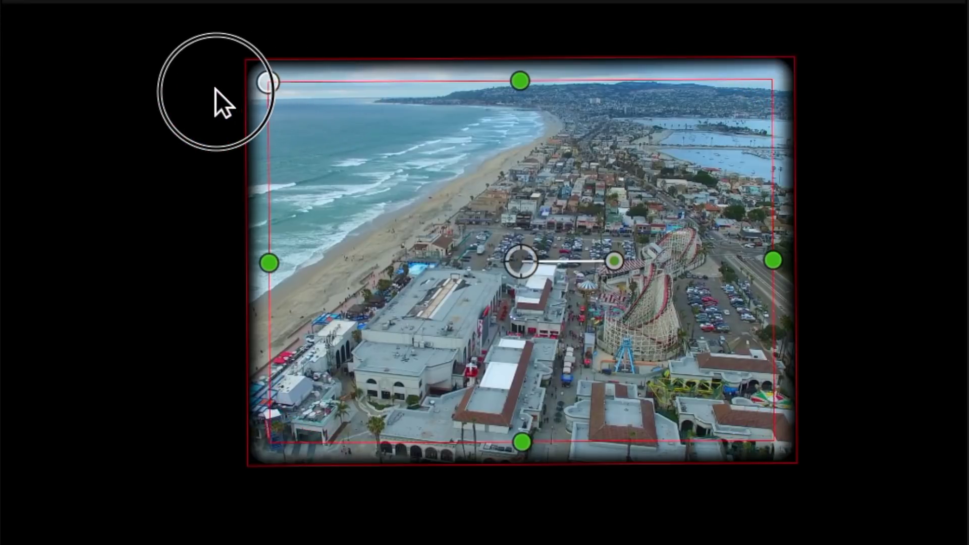
drag(216, 90, 361, 129)
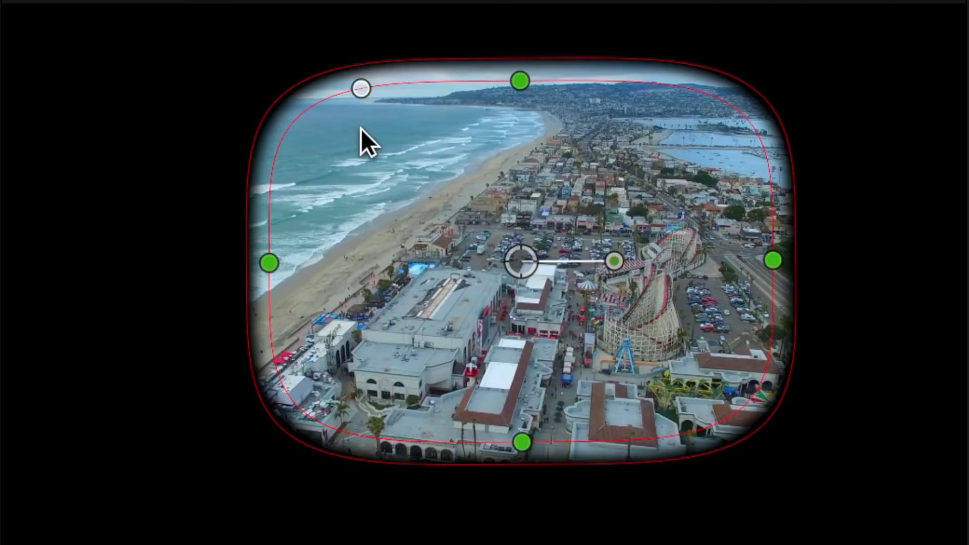
drag(750, 86, 908, 41)
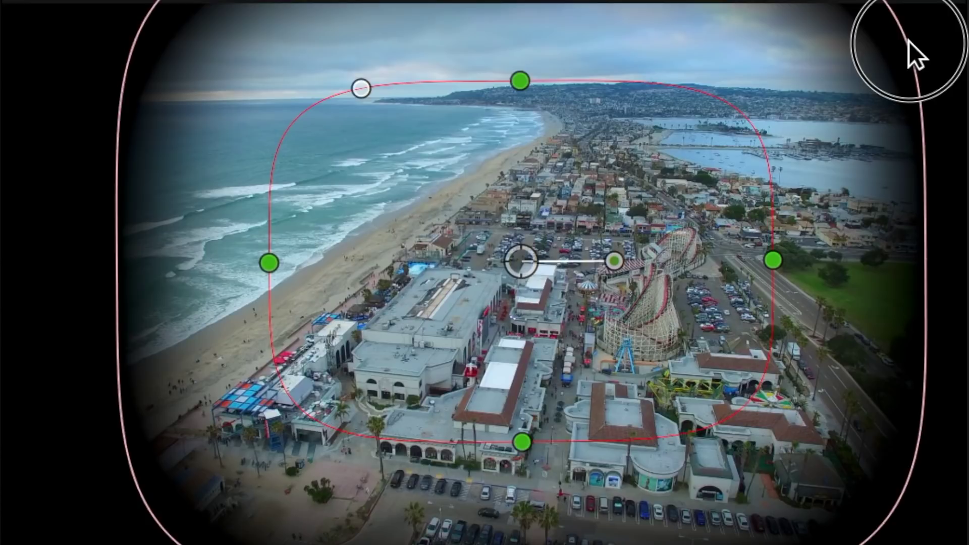
Pull the feather in to 183.9, toggle Invert Mask on and off, and convert the mask to points
drag(909, 41, 801, 110)
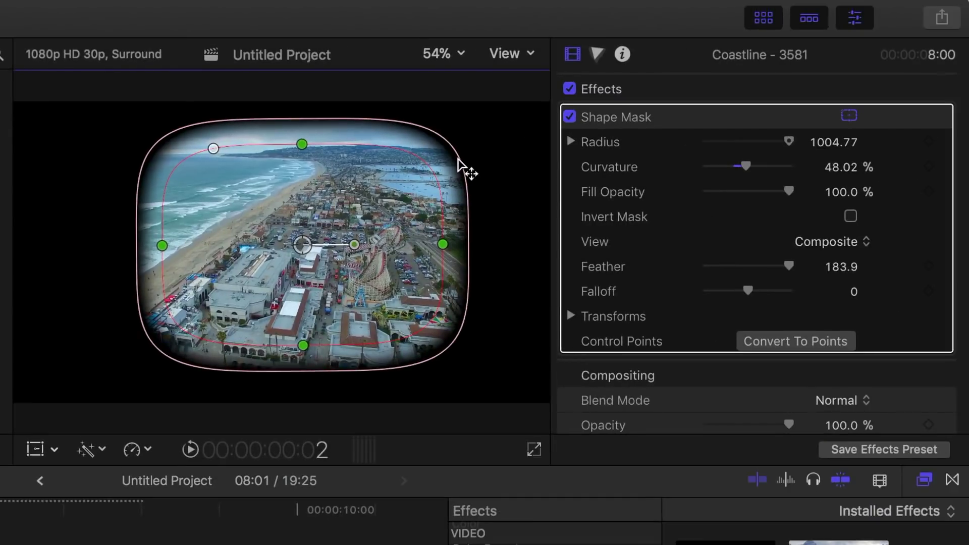
click(853, 217)
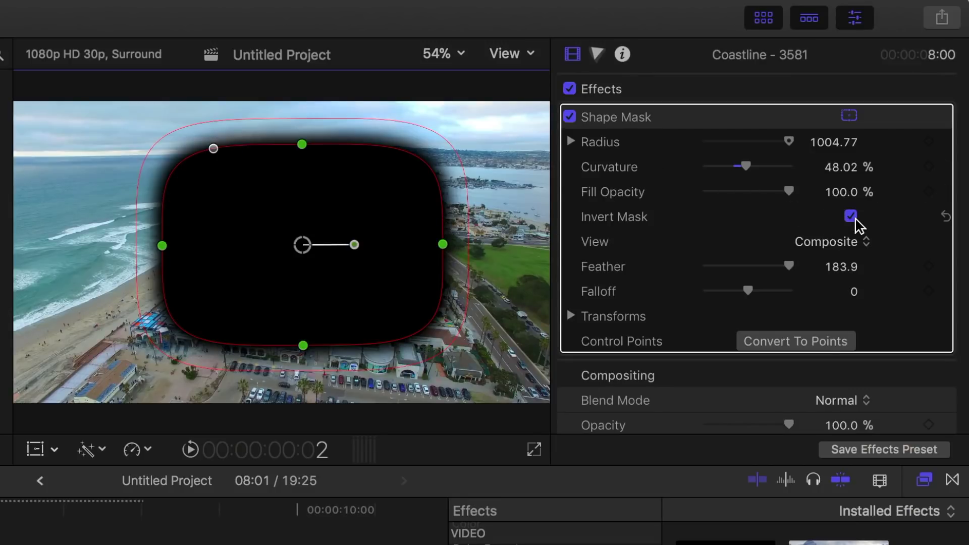
click(853, 217)
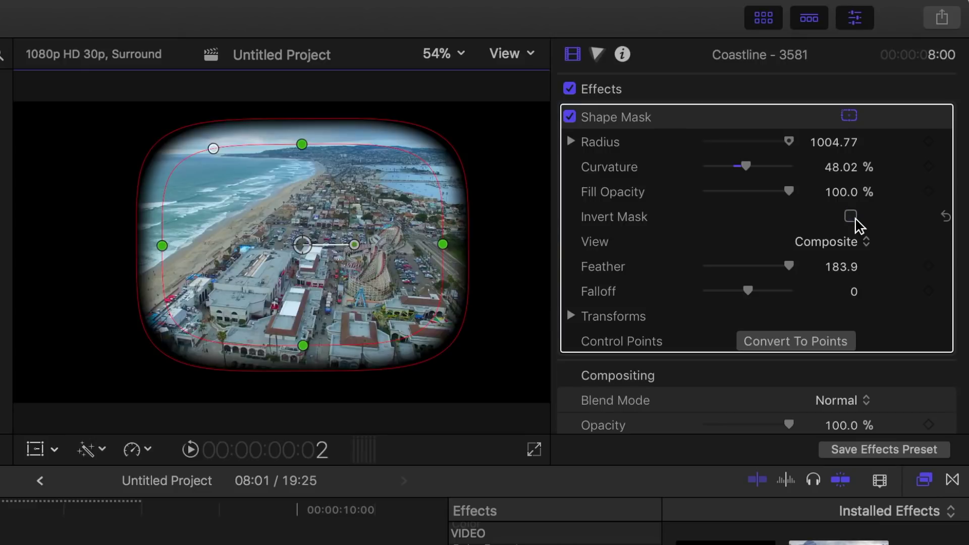
click(809, 342)
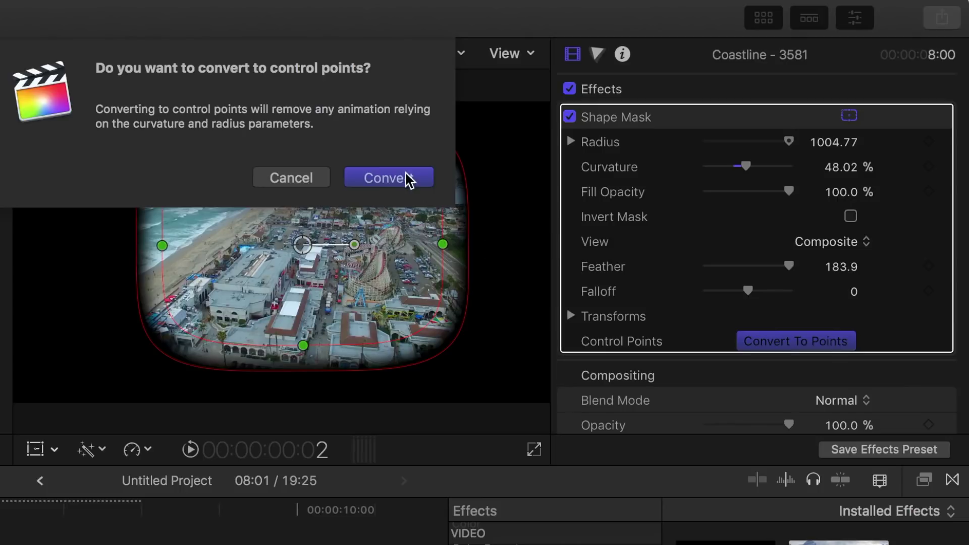
click(404, 173)
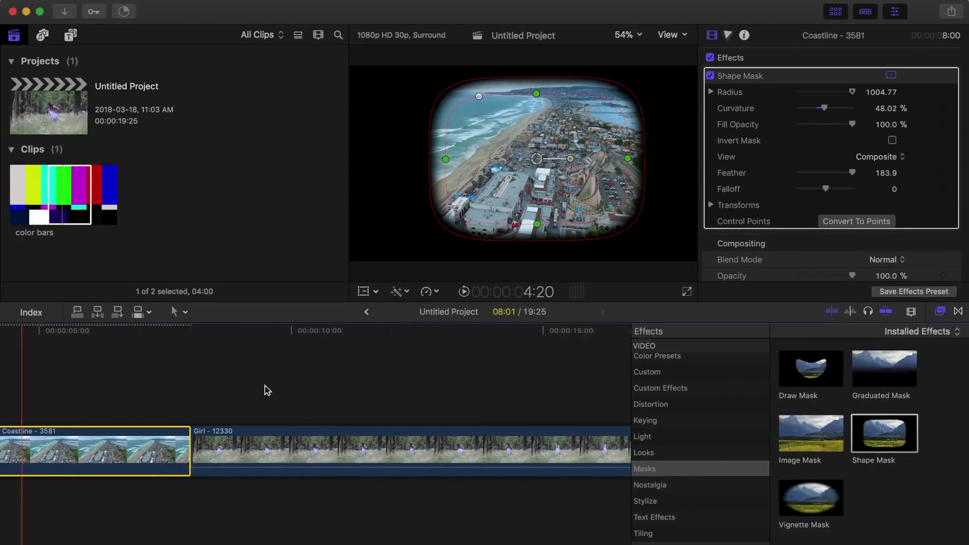
Option-drag the Girl clip to duplicate it onto a layer above the original
scroll(268, 390, right, 3)
click(280, 446)
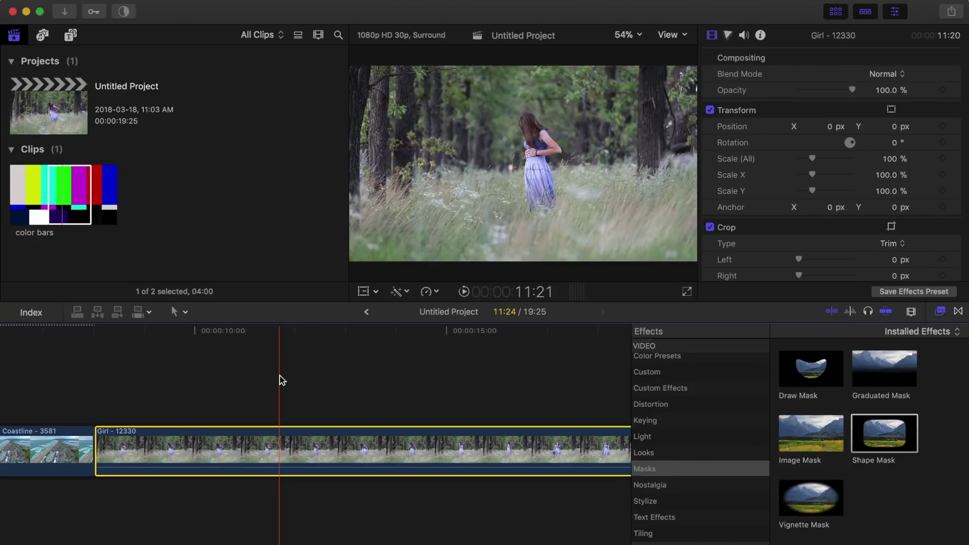
drag(281, 439, 283, 386)
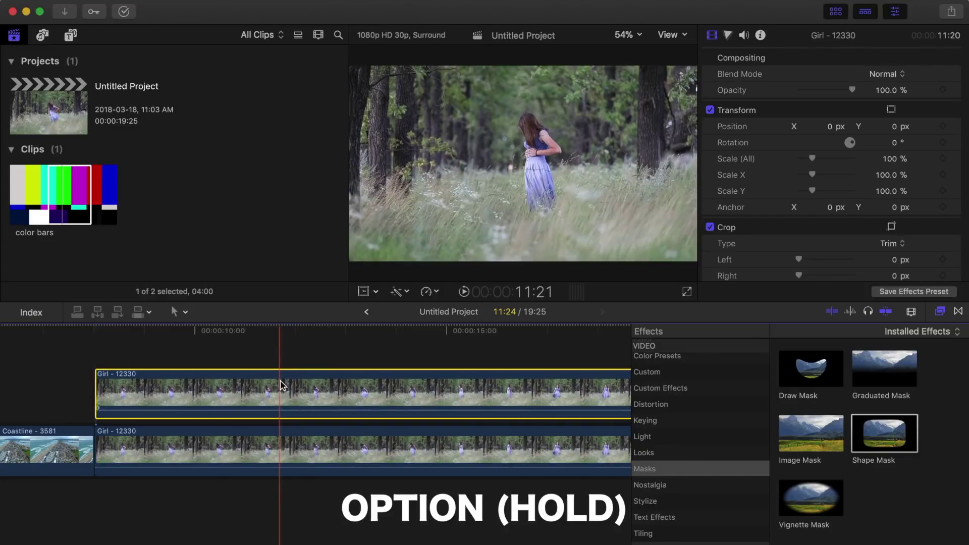
click(280, 351)
click(281, 387)
Shape-mask the upper Girl copy into a narrow, rounded soft oval around the girl
drag(884, 434, 374, 402)
drag(525, 167, 538, 164)
drag(644, 163, 569, 163)
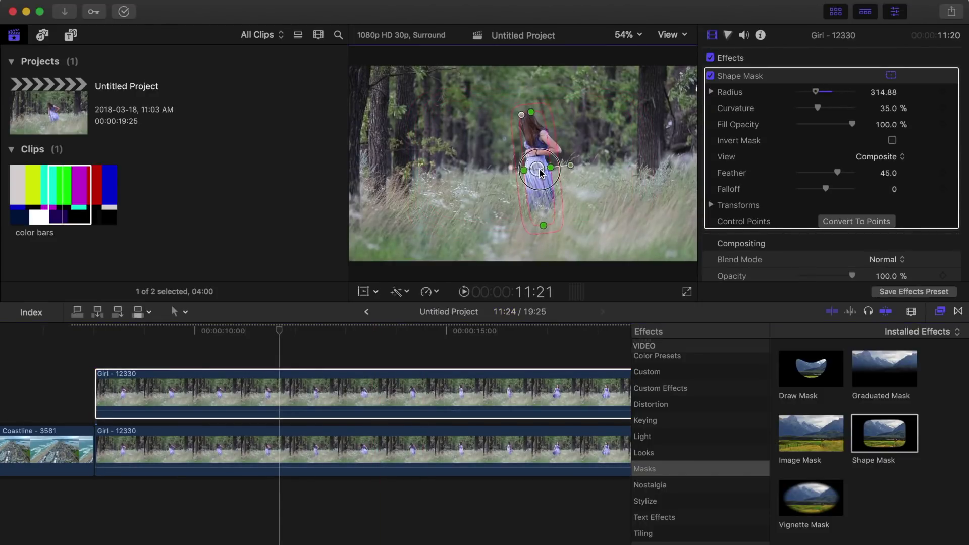
drag(523, 110, 524, 113)
drag(542, 221, 556, 222)
In Color Wheels, lower the bottom Girl clip's saturation, darken highlights slightly and brighten shadows
click(283, 452)
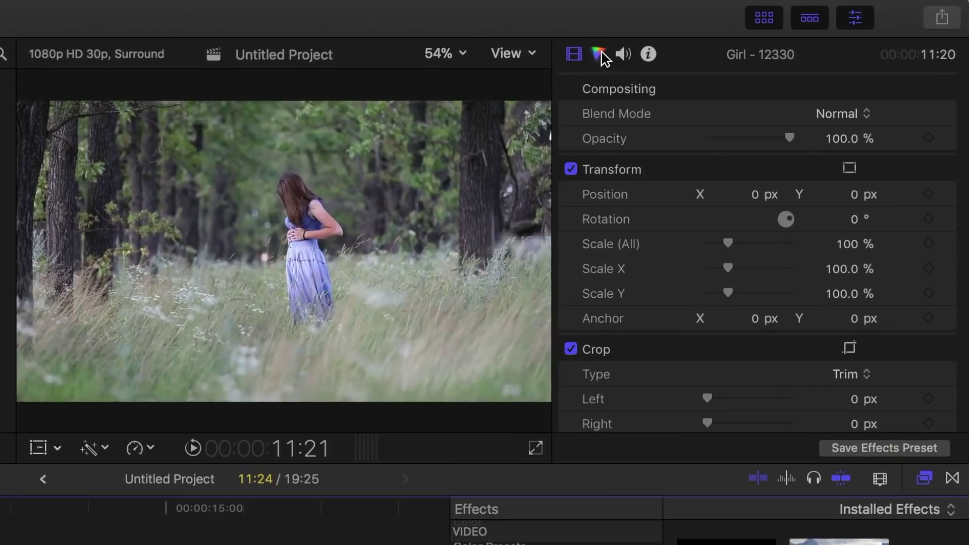
click(599, 54)
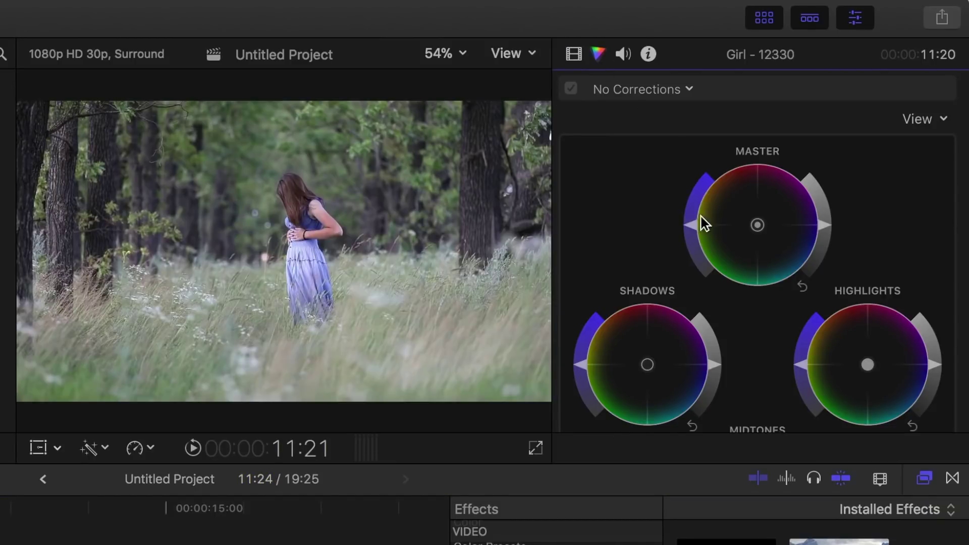
drag(697, 228, 692, 242)
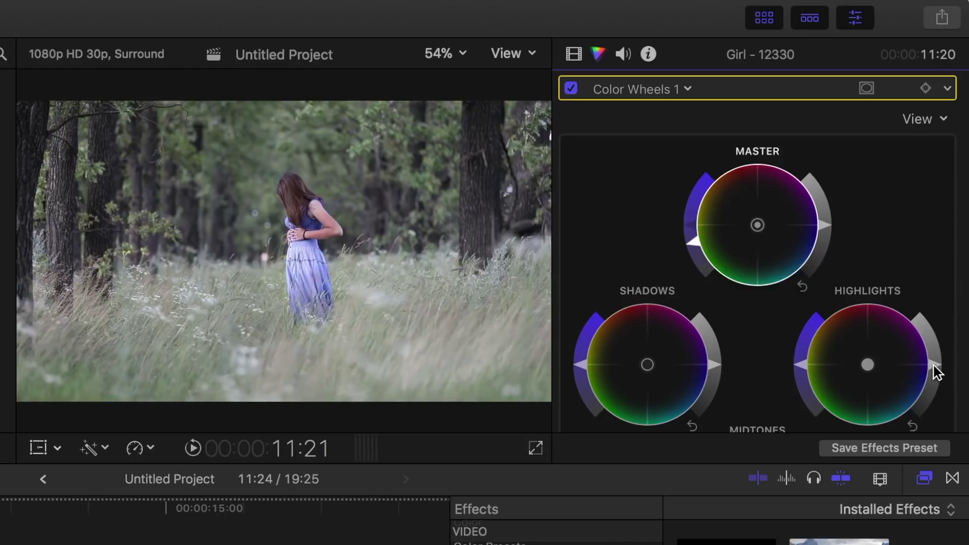
drag(935, 366, 935, 377)
scroll(935, 377, down, 2)
scroll(935, 377, down, 2)
drag(717, 291, 714, 276)
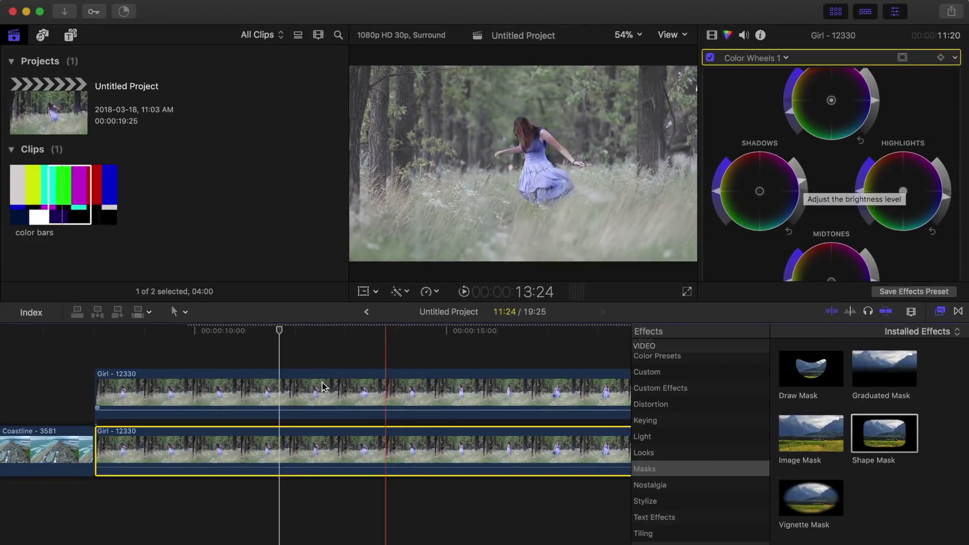
Raise the upper Girl clip's Master saturation in Color Wheels, then view its applied effects
click(281, 390)
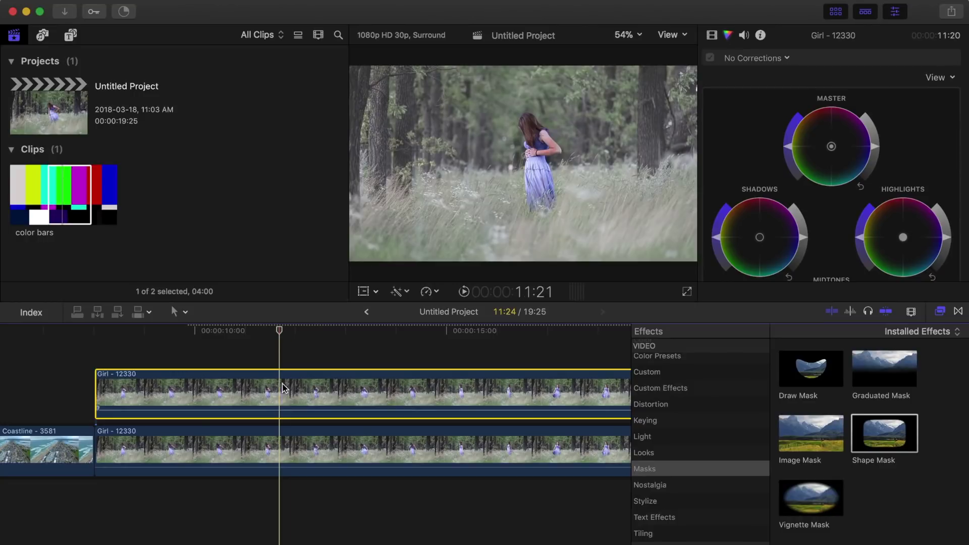
drag(789, 148, 794, 134)
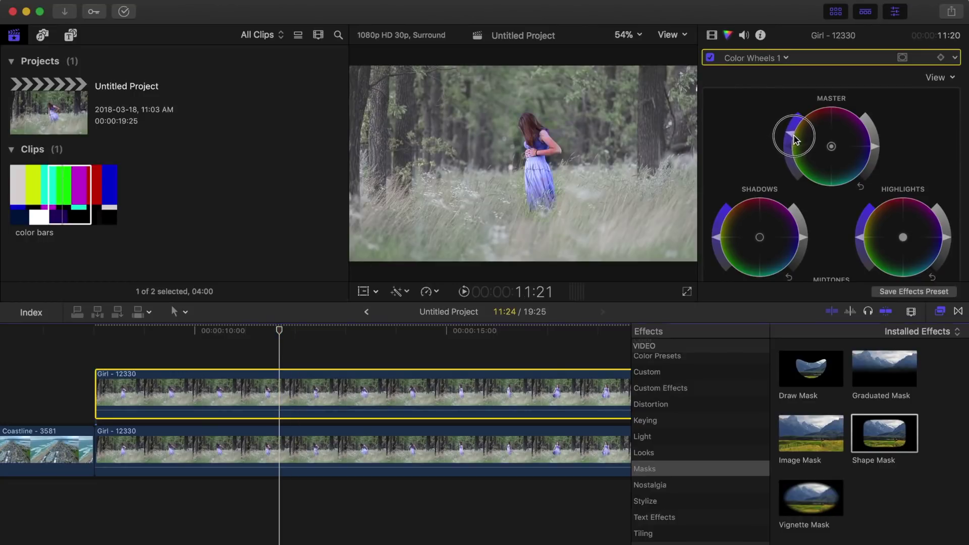
click(712, 35)
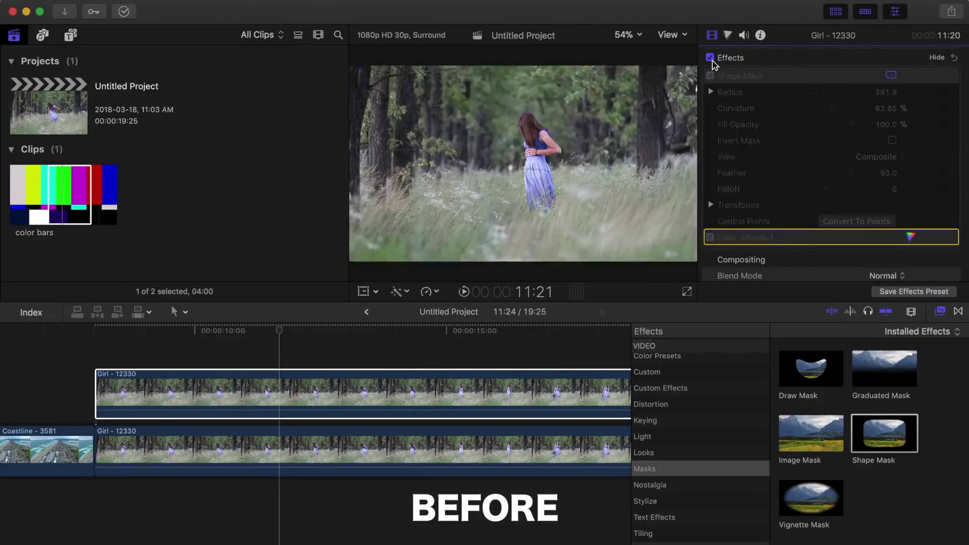